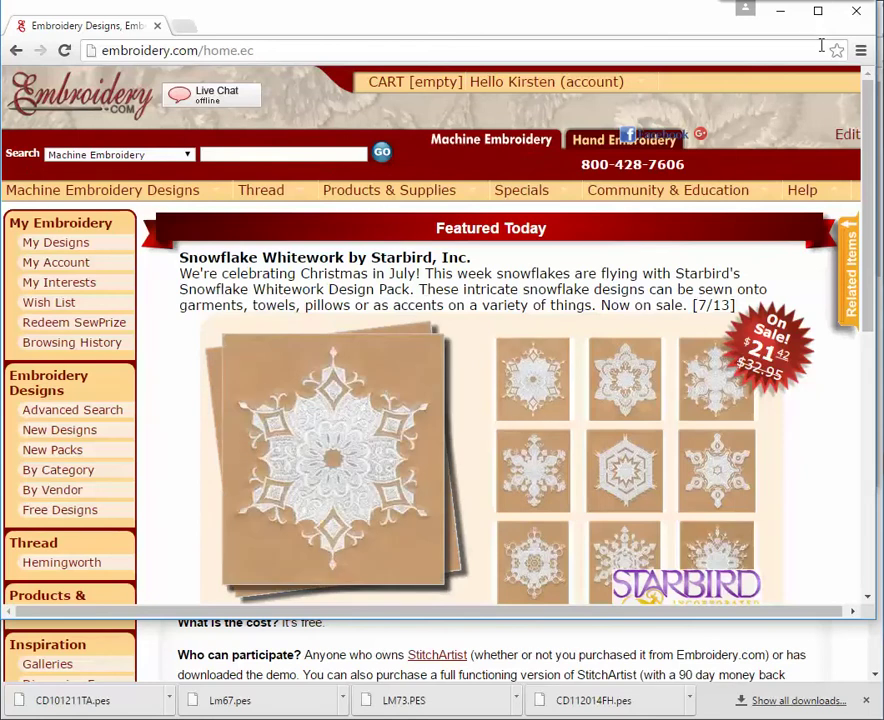
Step: Return to the embroidery.com home page and open My Designs
key("alt+Tab")
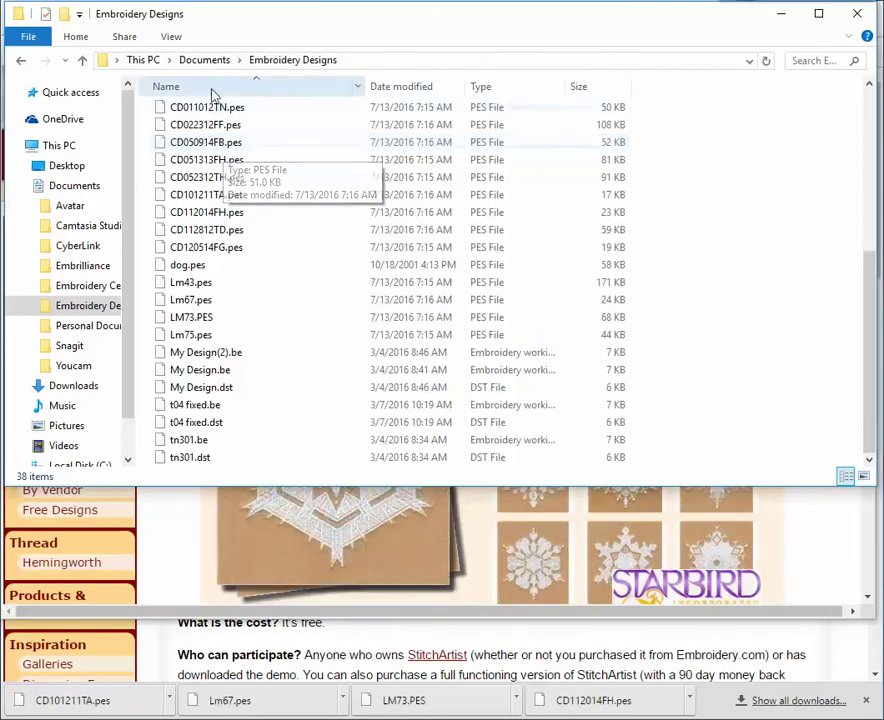
left_click(168, 572)
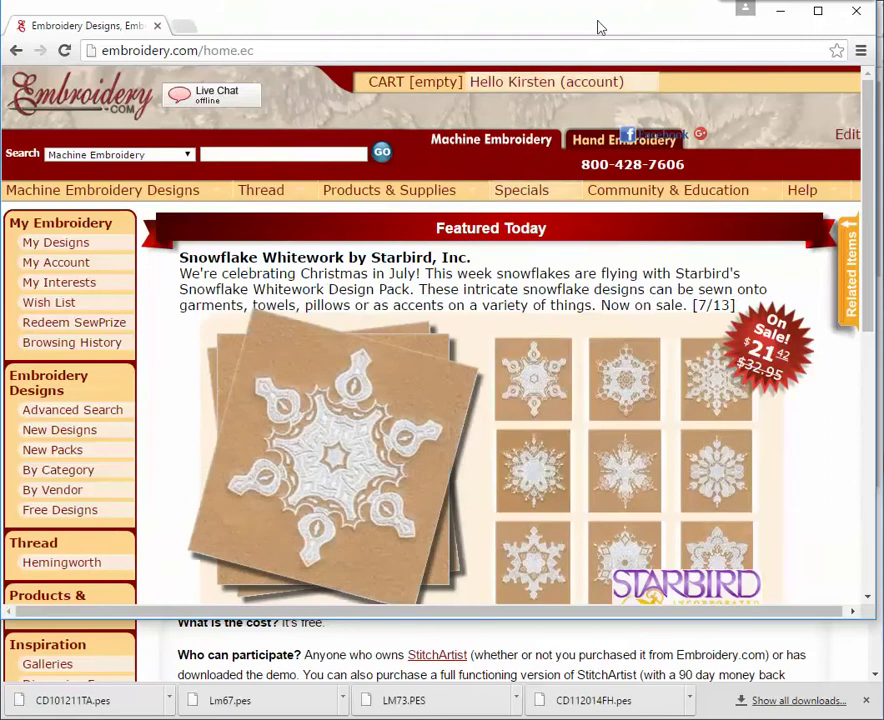
mouse_move(546, 82)
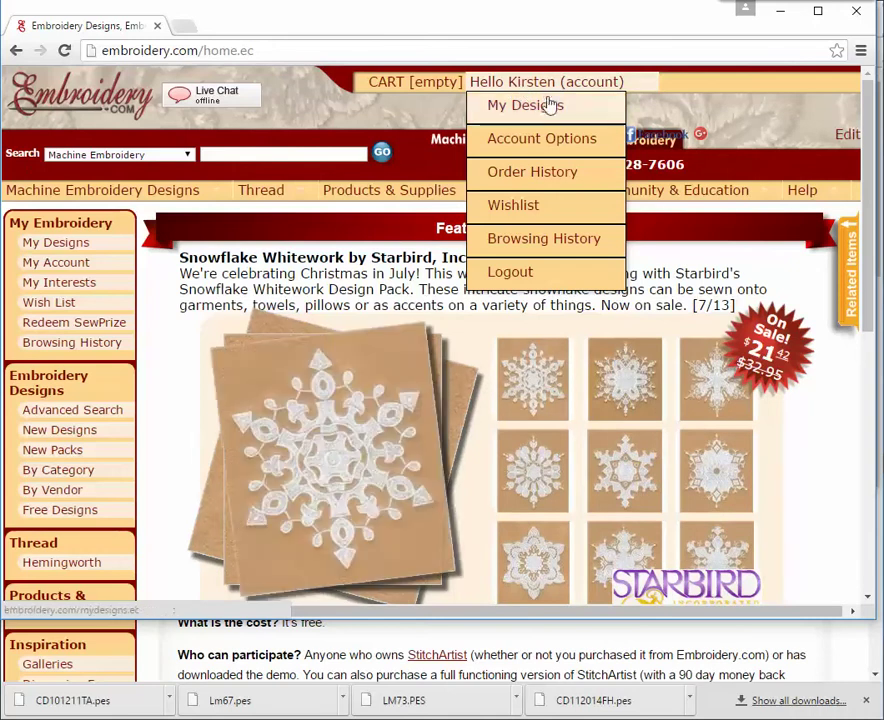
left_click(546, 114)
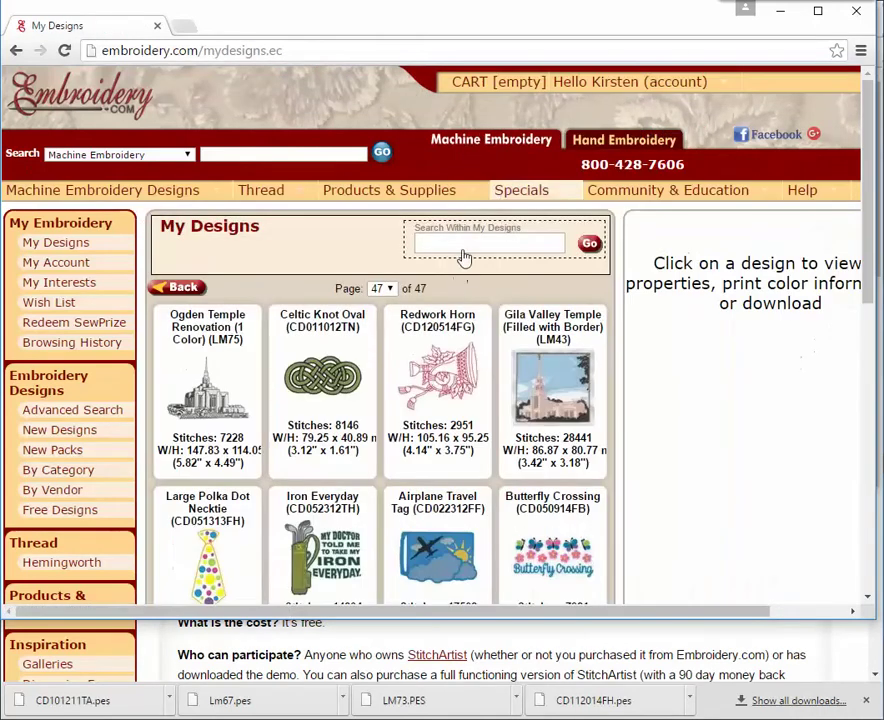
Step: Search My Designs for 'embrilliance' and open the matching result's page
left_click(468, 247)
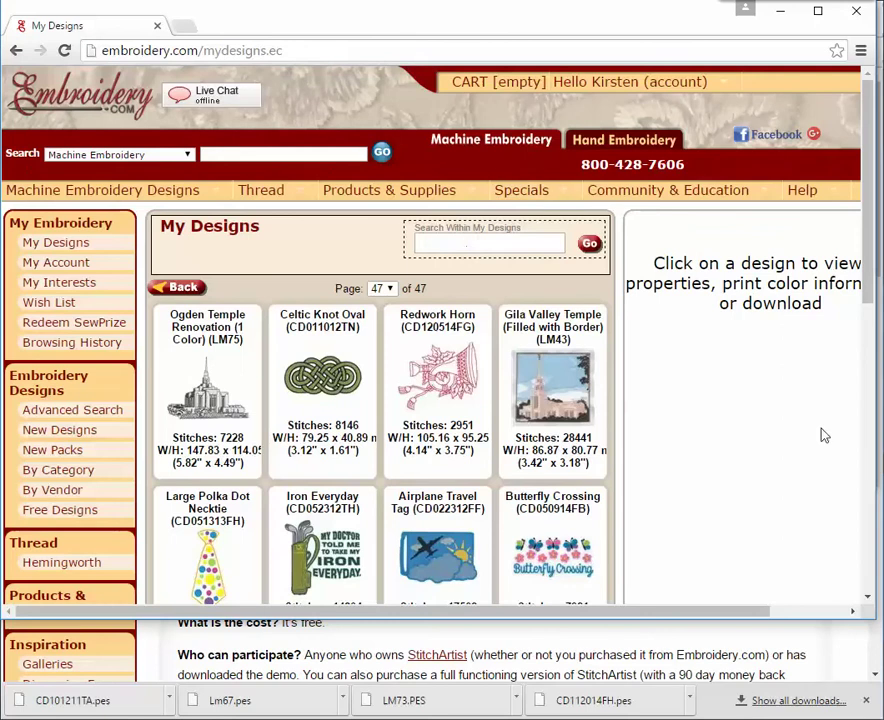
type("embrilliance")
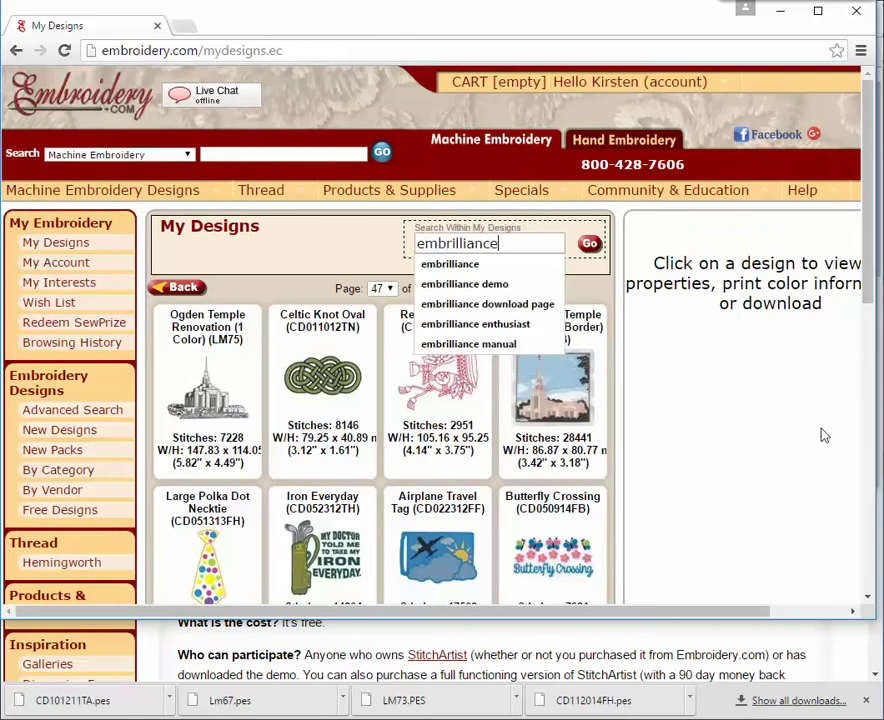
key("Return")
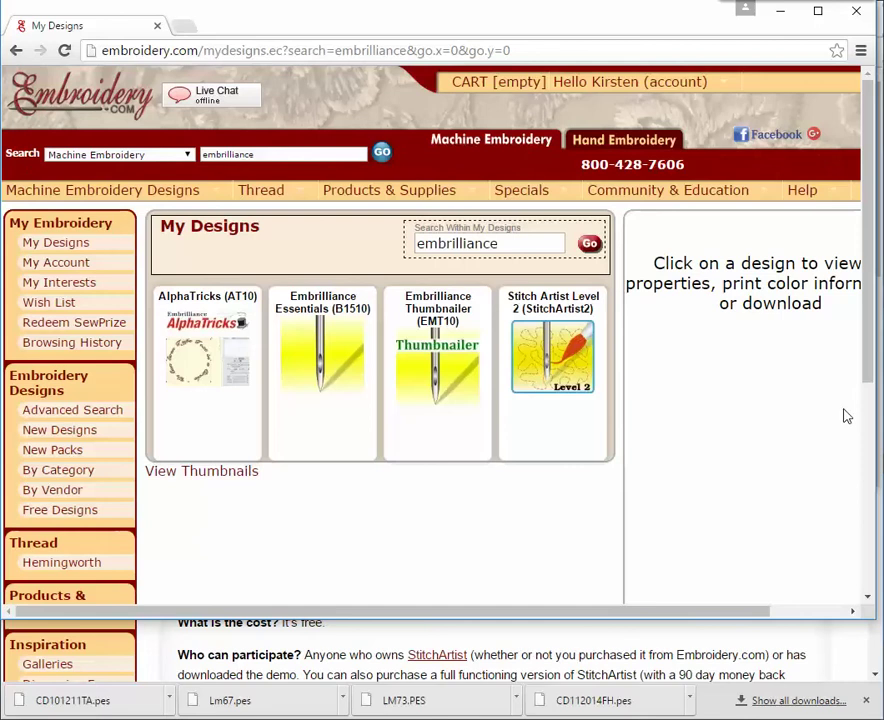
left_click(566, 382)
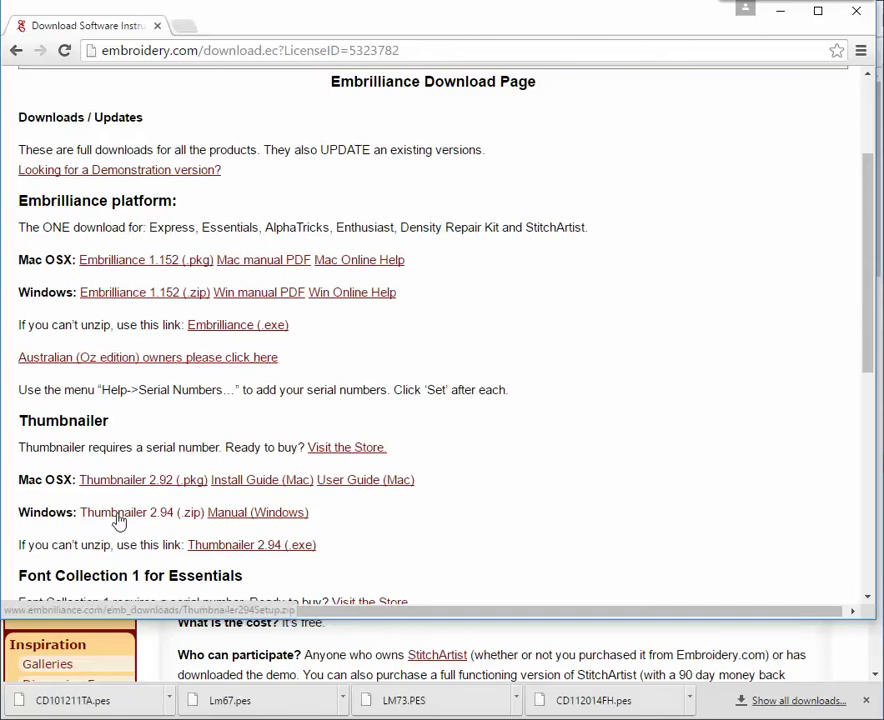
Step: Download the Windows Thumbnailer 2.94 zip and show it in its Downloads folder
left_click(118, 521)
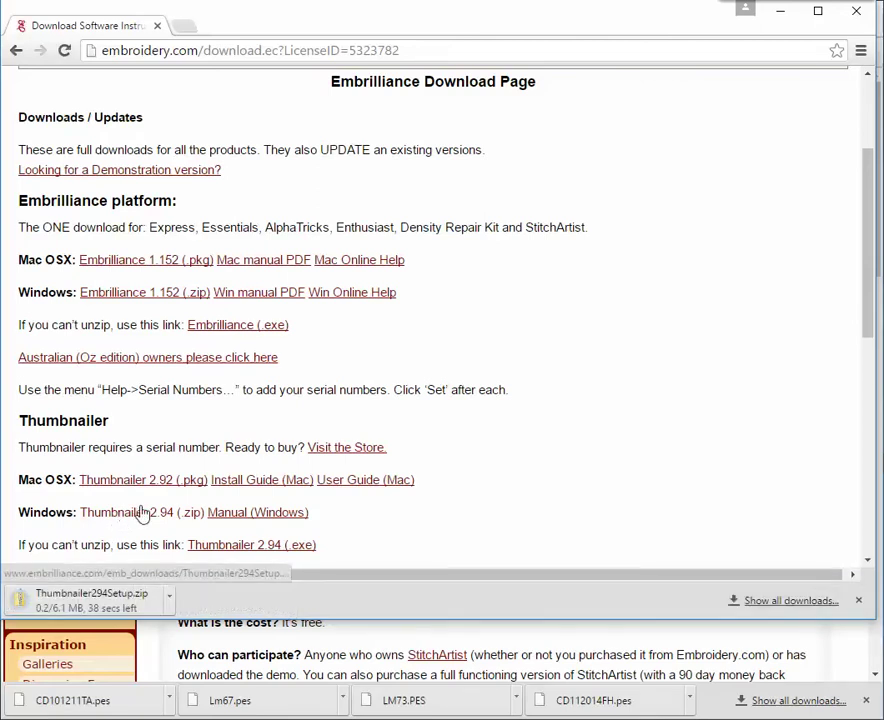
left_click(171, 603)
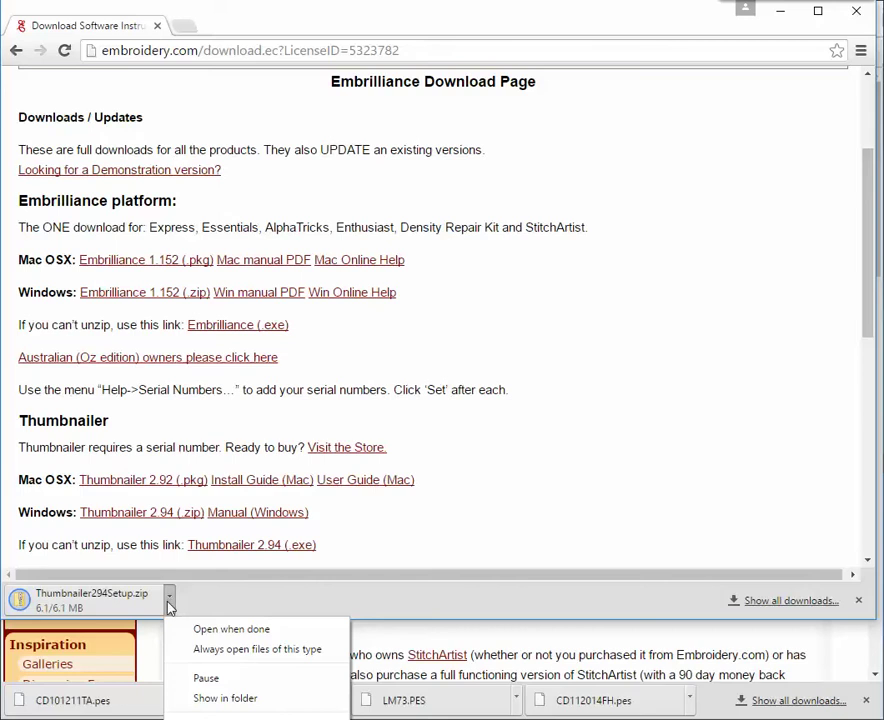
left_click(209, 698)
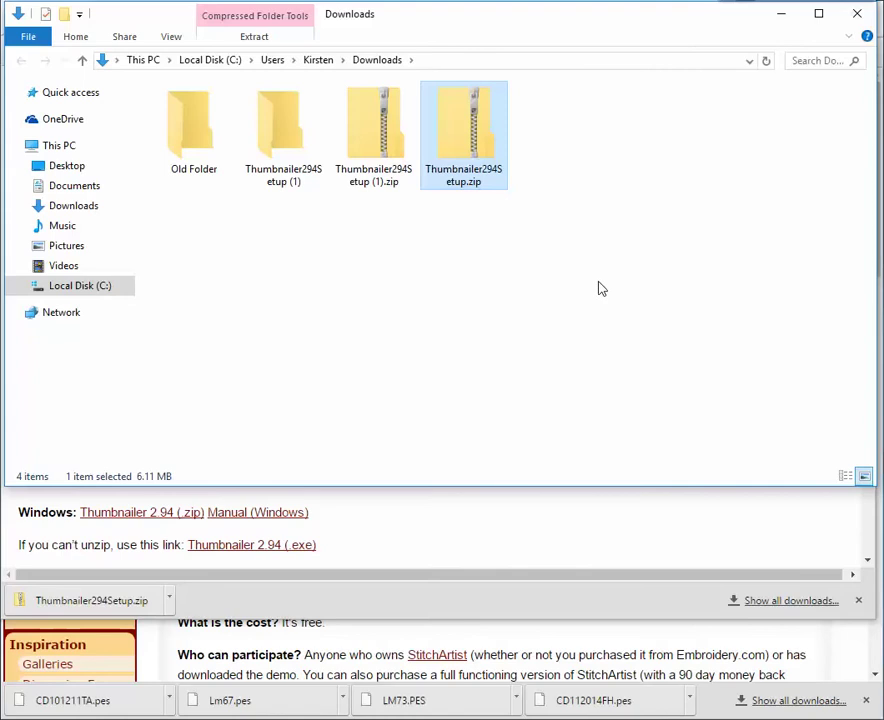
Step: Extract Thumbnailer294Setup.zip into a new Thumbnailer294Setup folder containing Thumbnailer294Setup.exe
double_click(500, 146)
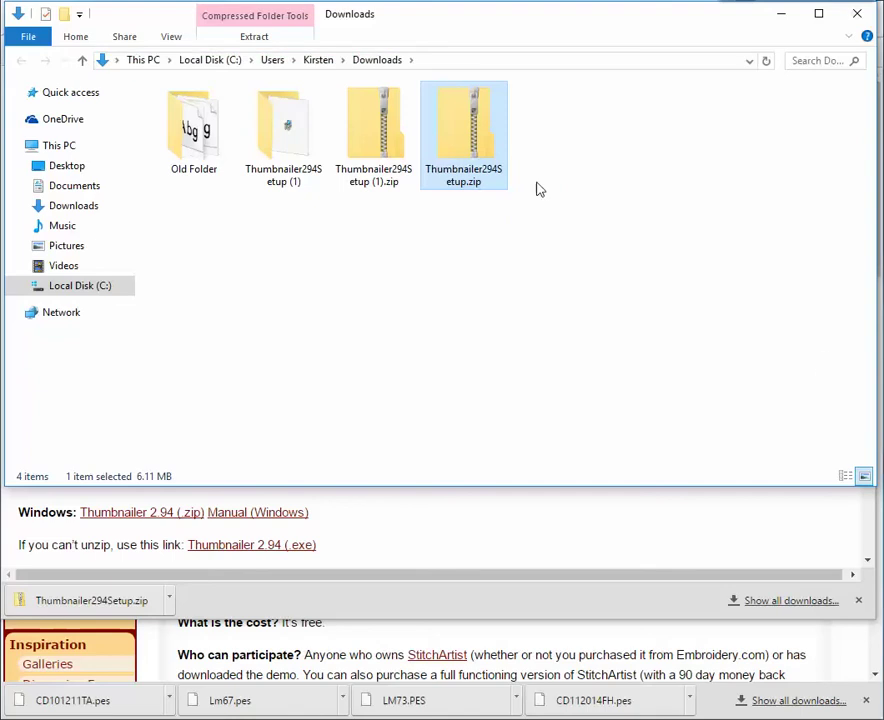
mouse_move(463, 135)
double_click(474, 123)
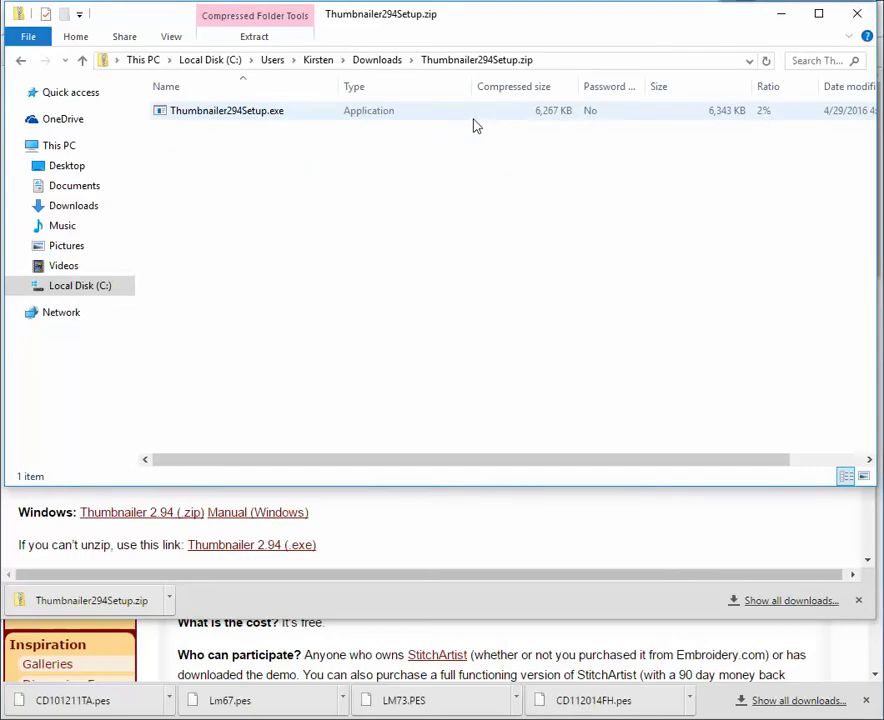
left_click(238, 117)
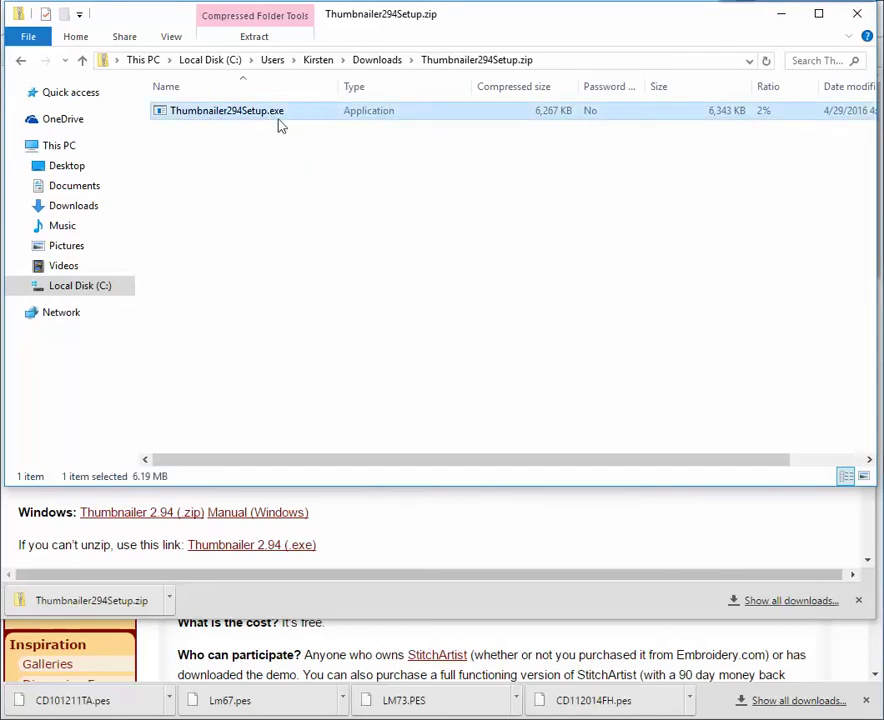
left_click(258, 45)
left_click(250, 42)
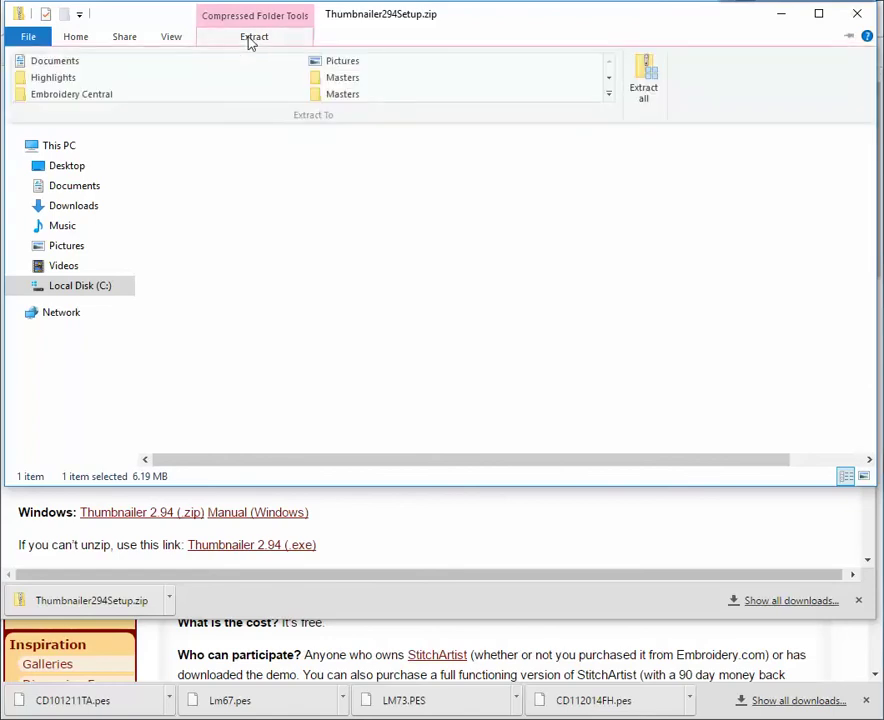
left_click(647, 91)
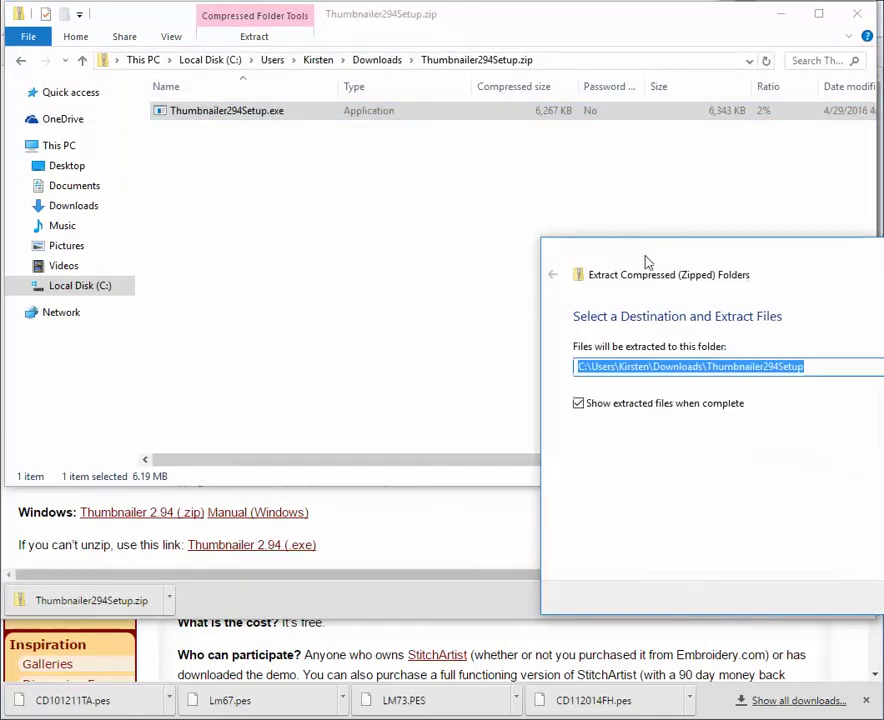
left_click_drag(806, 248, 606, 163)
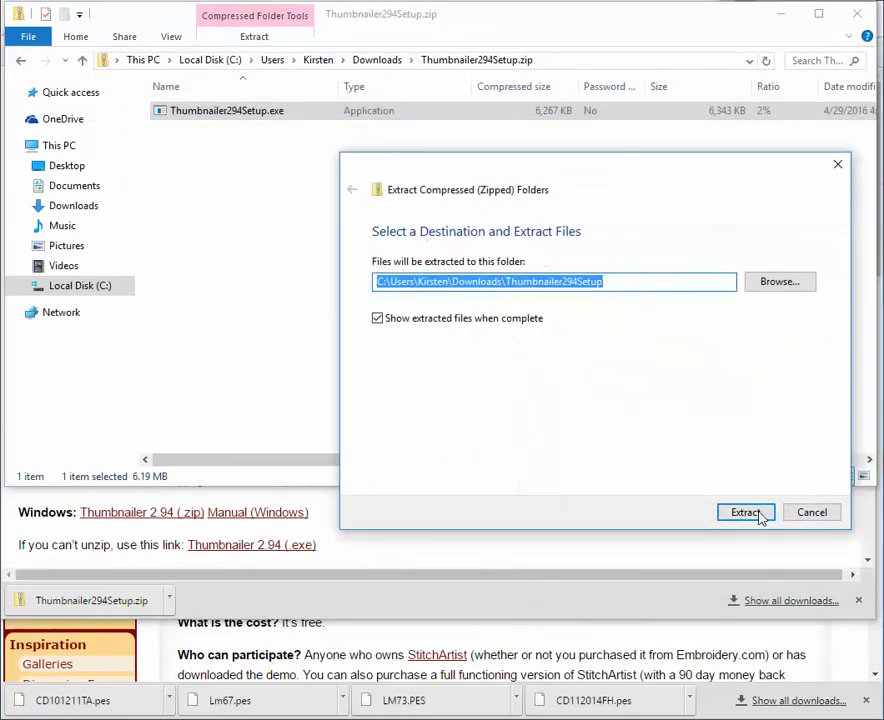
left_click(746, 514)
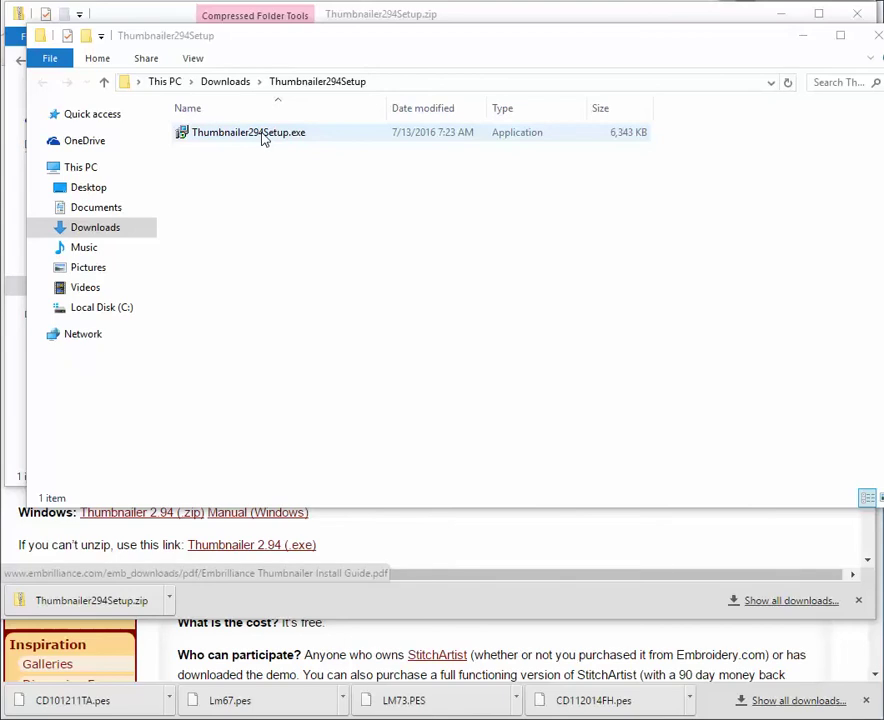
Step: Launch Thumbnailer294Setup.exe and accept the license agreement
double_click(264, 140)
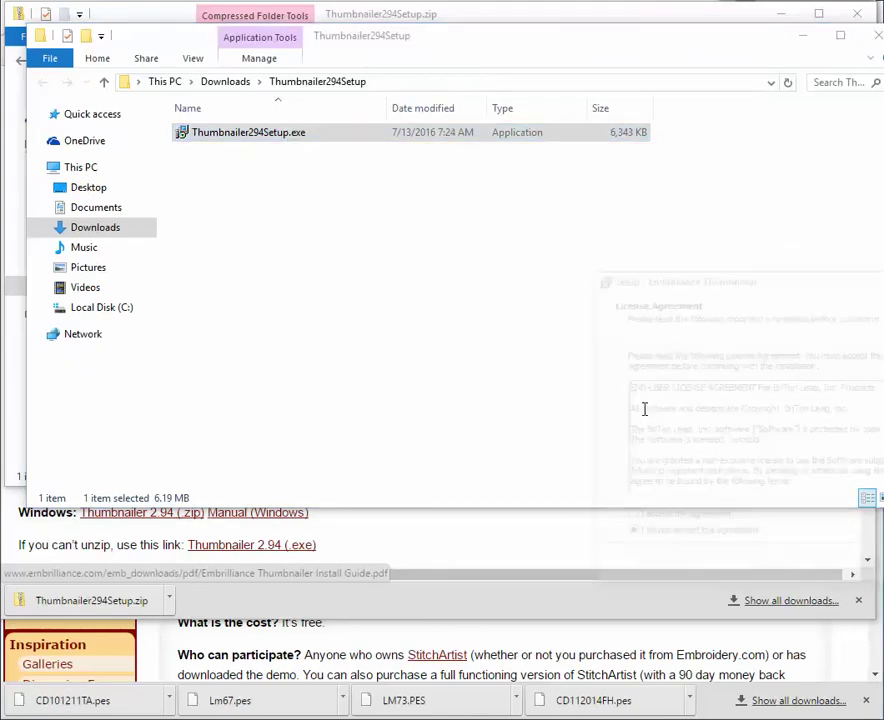
left_click_drag(790, 278, 547, 193)
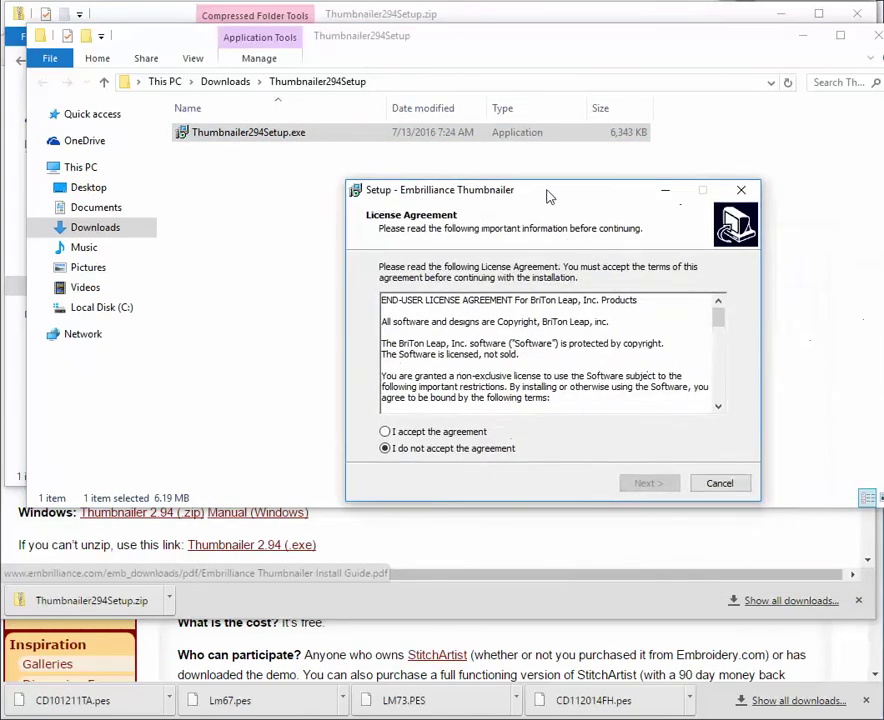
left_click(385, 431)
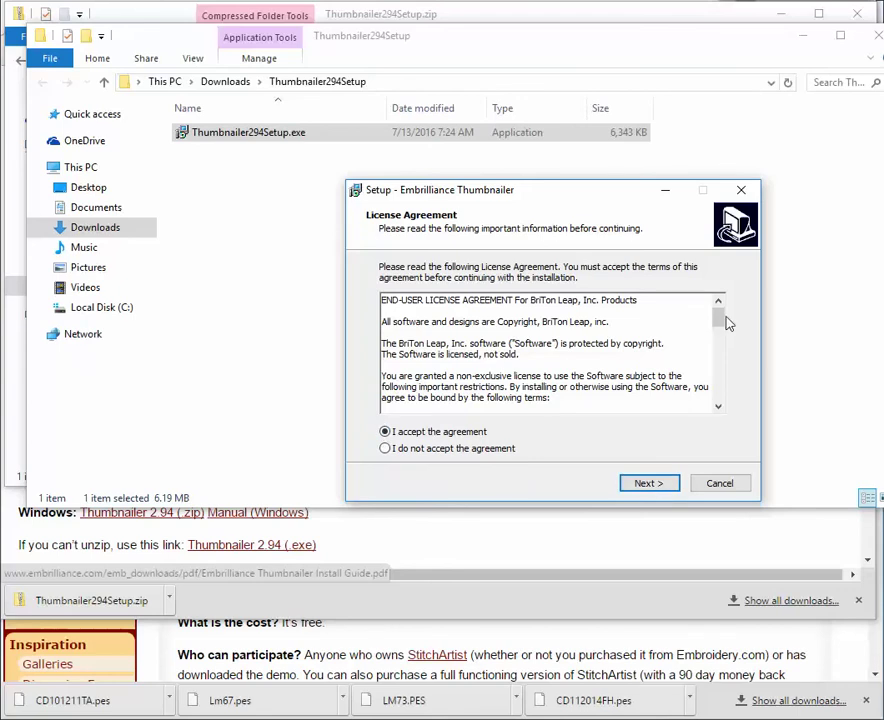
left_click_drag(718, 318, 718, 391)
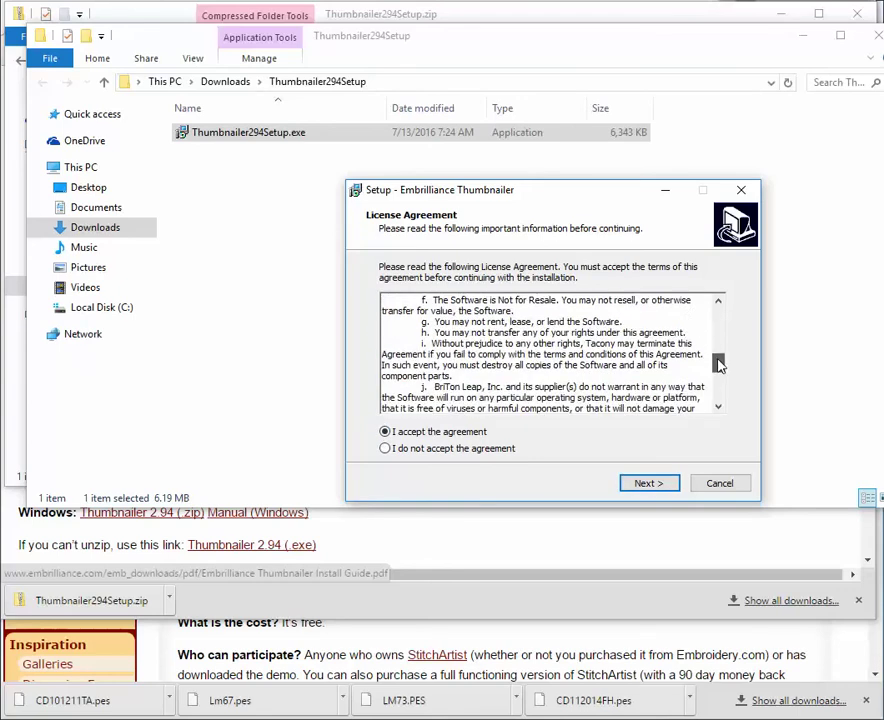
left_click(664, 489)
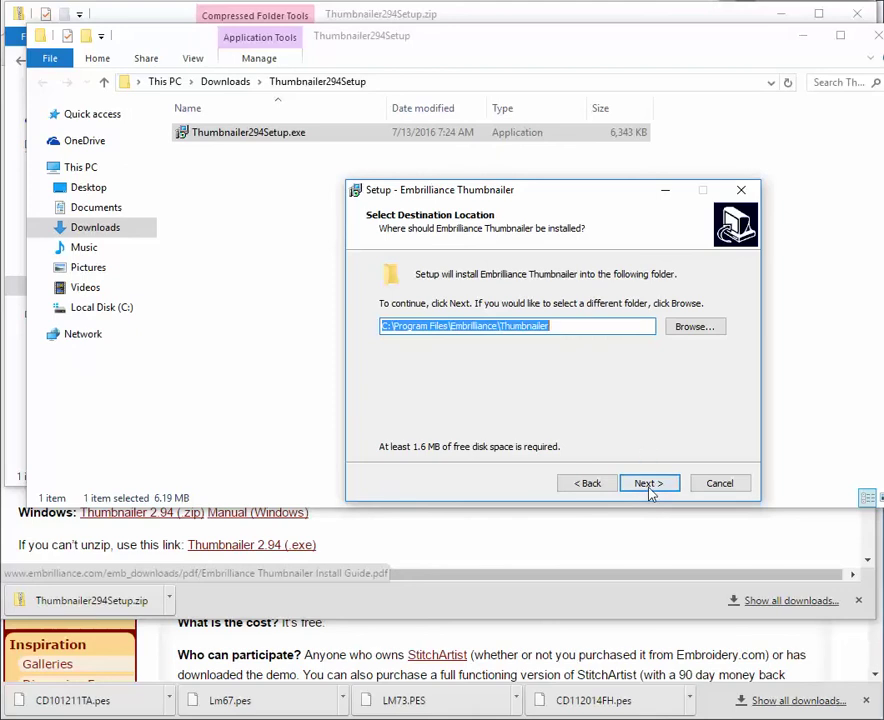
Step: Install with default folders and desktop shortcut, then finish and launch the Thumbnailer
left_click(645, 482)
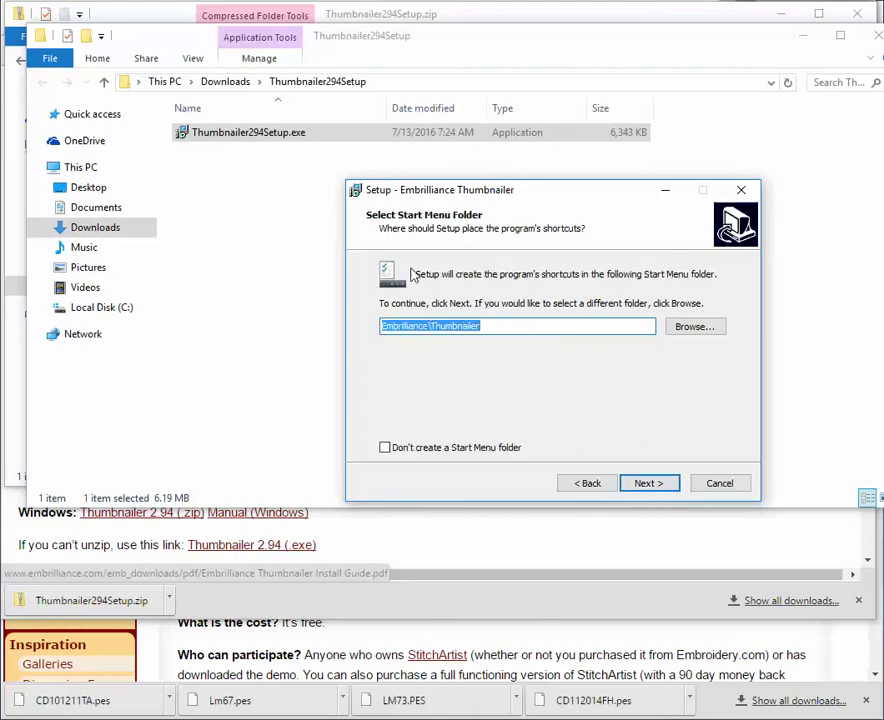
left_click(666, 485)
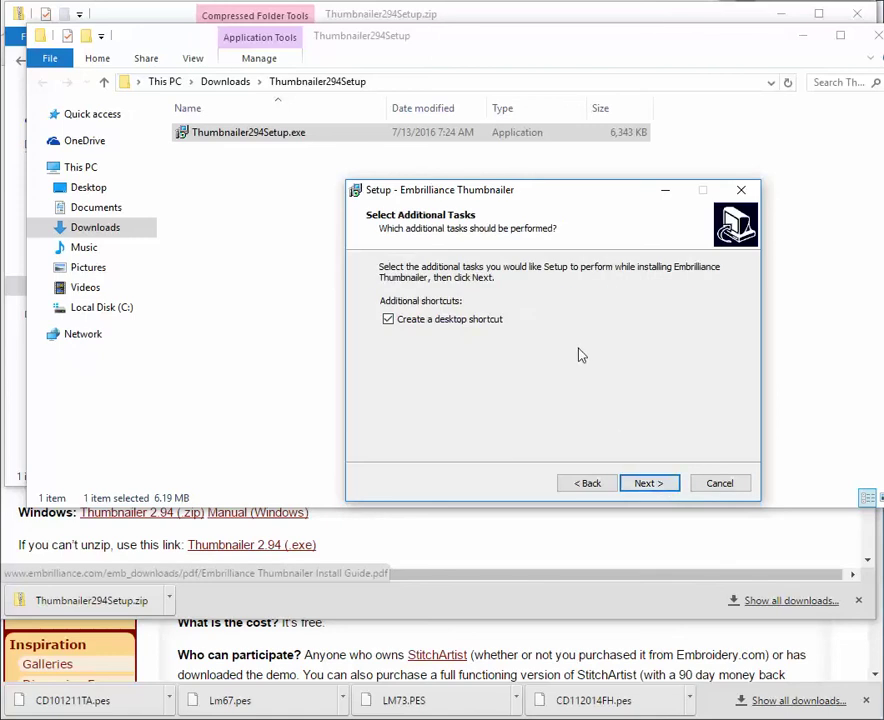
left_click(639, 485)
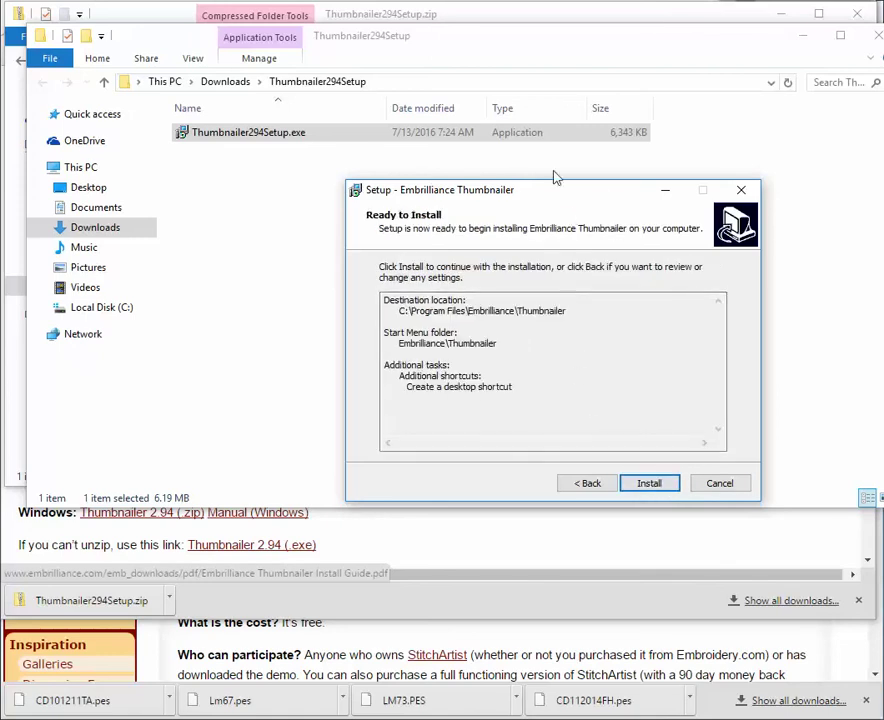
left_click(651, 485)
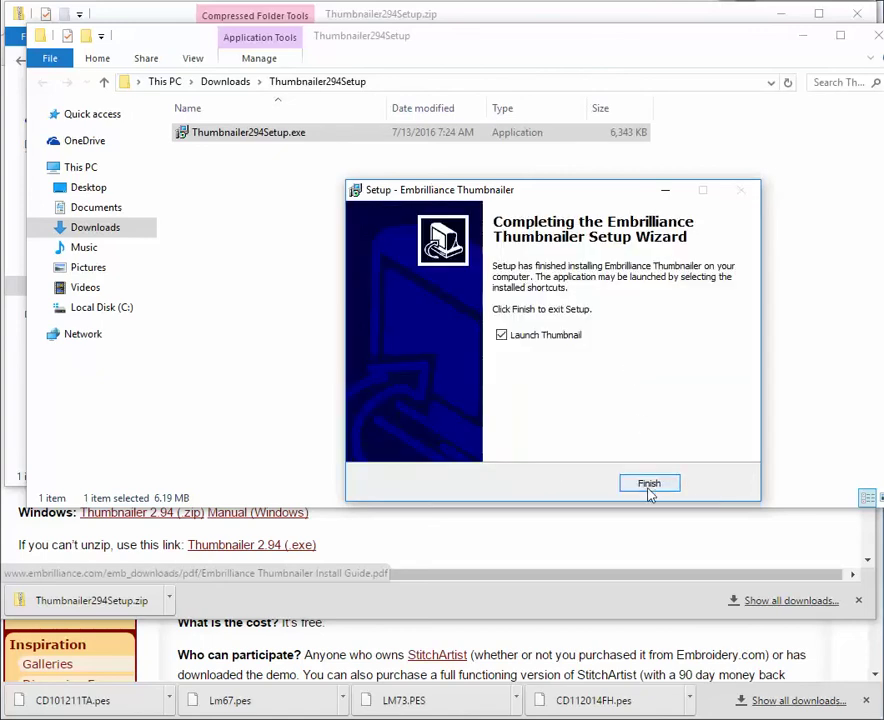
left_click(659, 484)
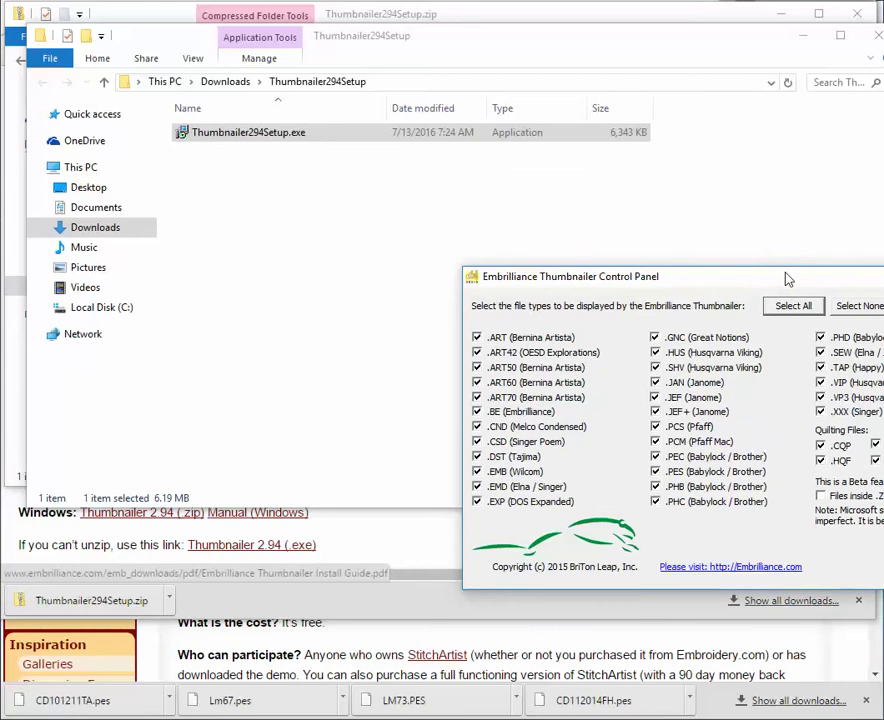
Step: Enable thumbnails for all embroidery file types plus files inside ZIPs, and confirm
left_click_drag(780, 283, 530, 170)
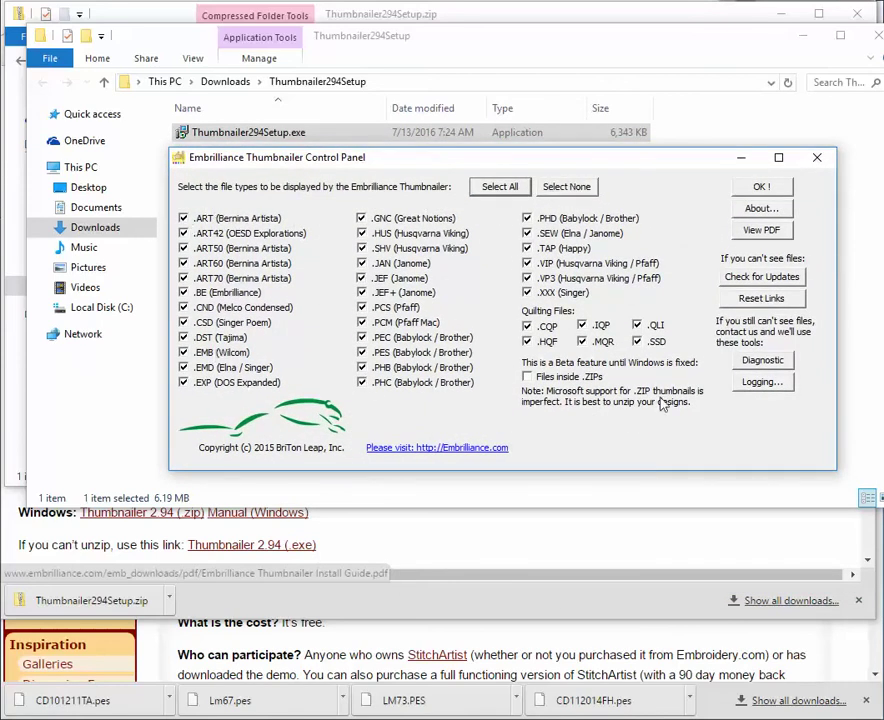
left_click(560, 194)
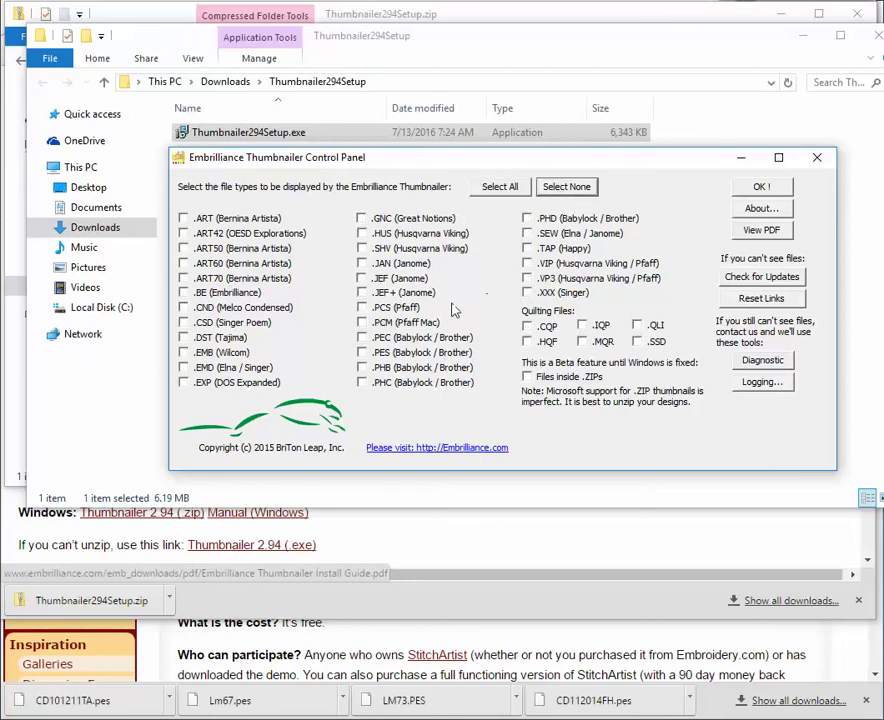
left_click(361, 352)
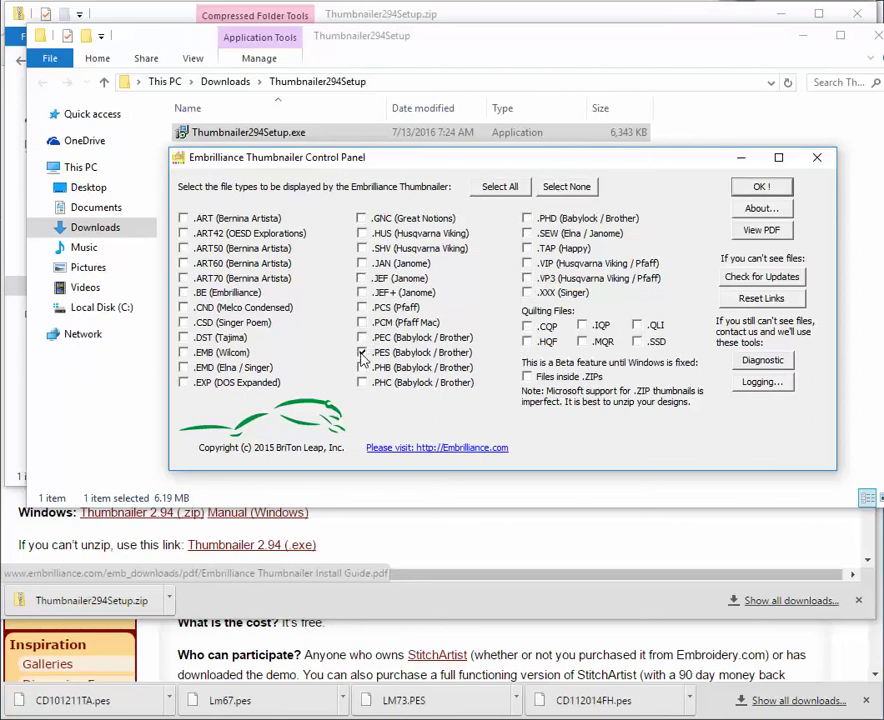
left_click(497, 189)
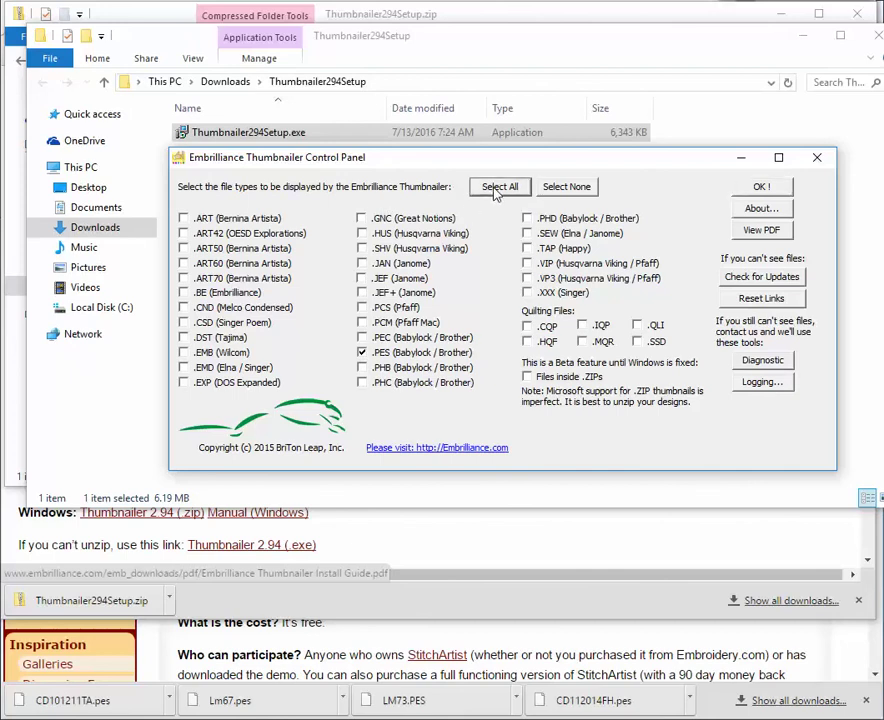
left_click(527, 377)
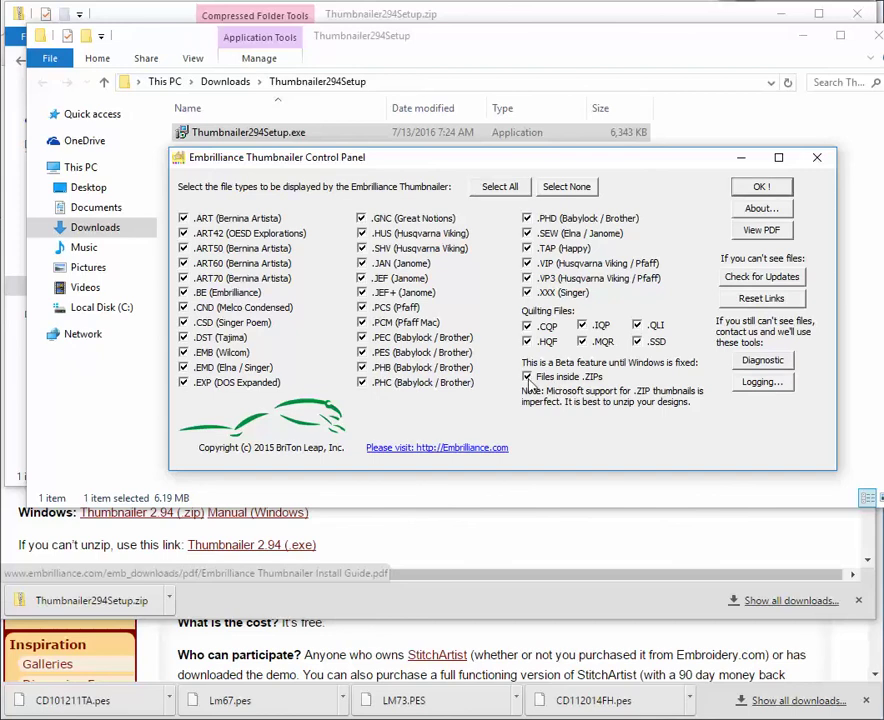
left_click(776, 190)
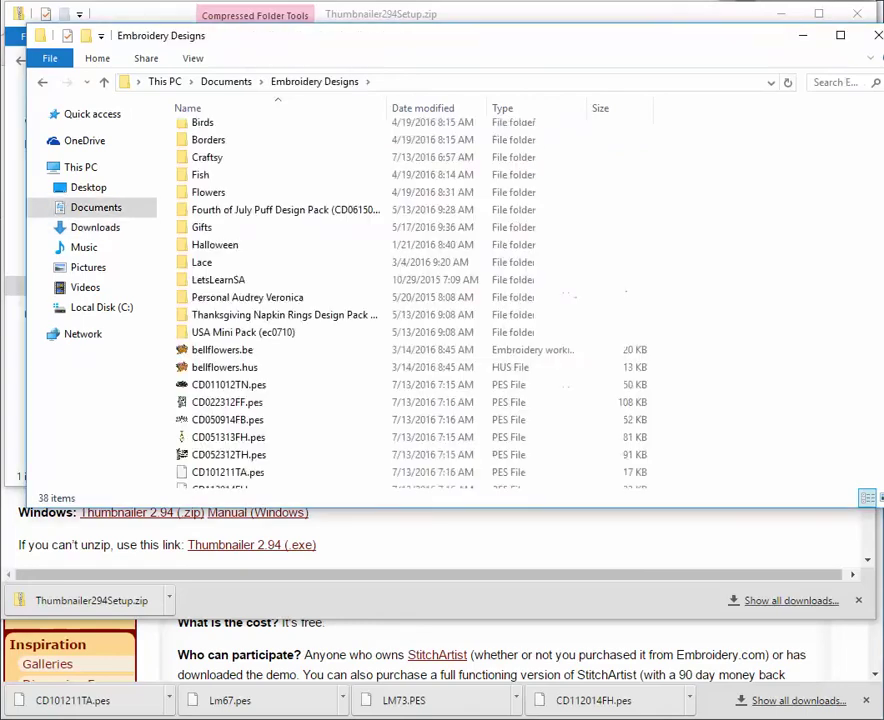
Step: Scroll through the Embroidery Designs folder's subfolders and design files, then bring up the View options
scroll(410, 300, "down", 2)
scroll(410, 300, "down", 2)
scroll(410, 300, "down", 1)
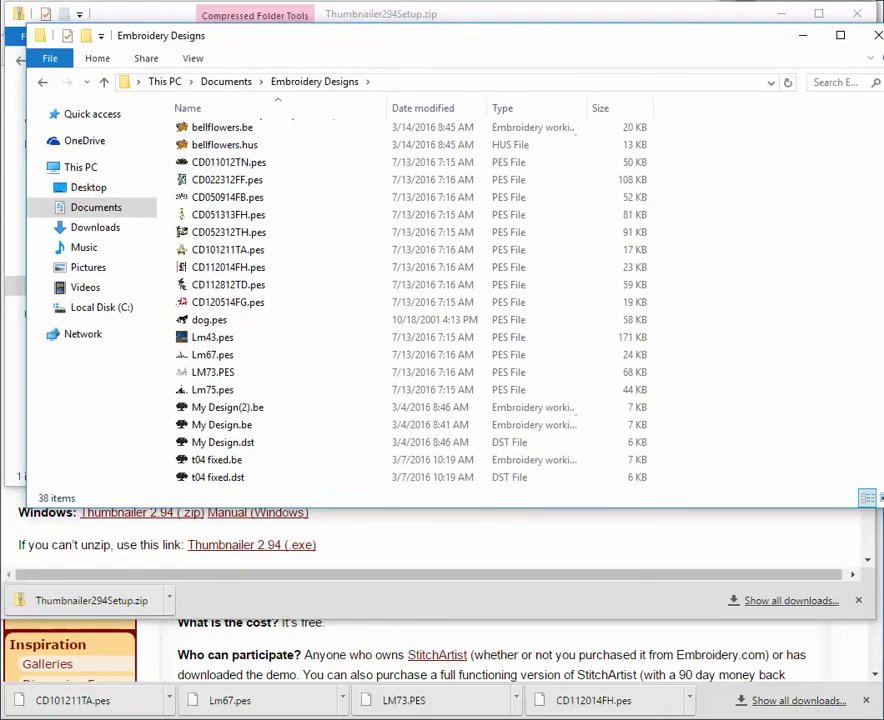
scroll(410, 300, "down", 1)
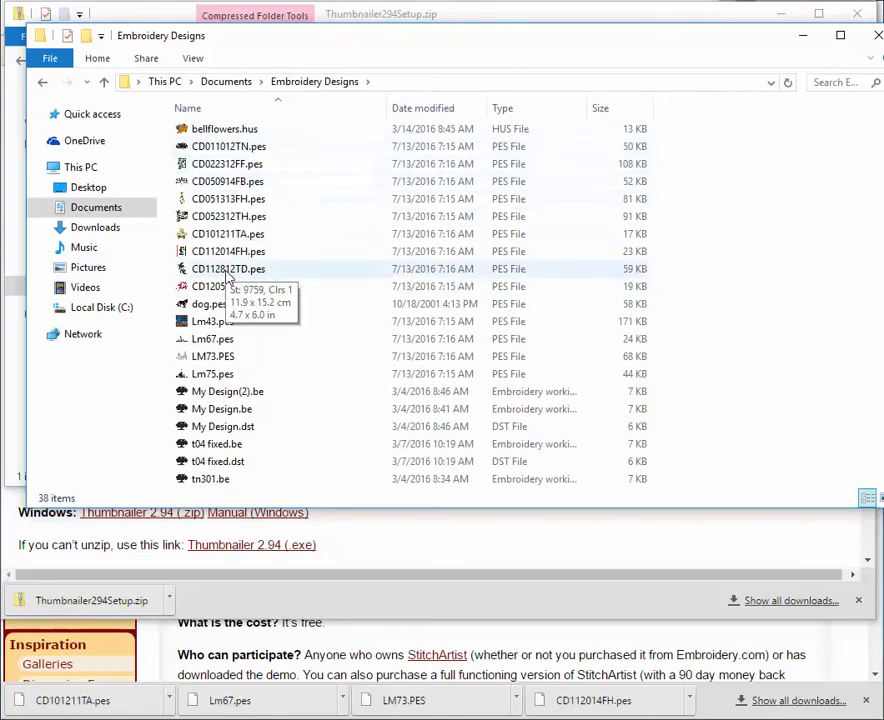
left_click(195, 59)
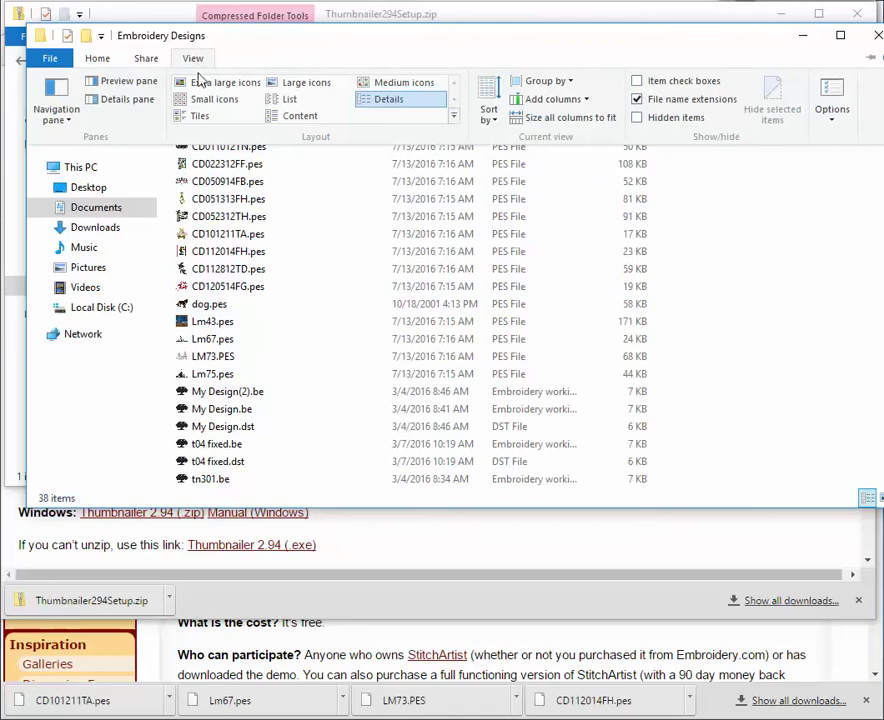
Step: Switch the Embroidery Designs folder to Medium icons so design thumbnails appear
left_click(402, 84)
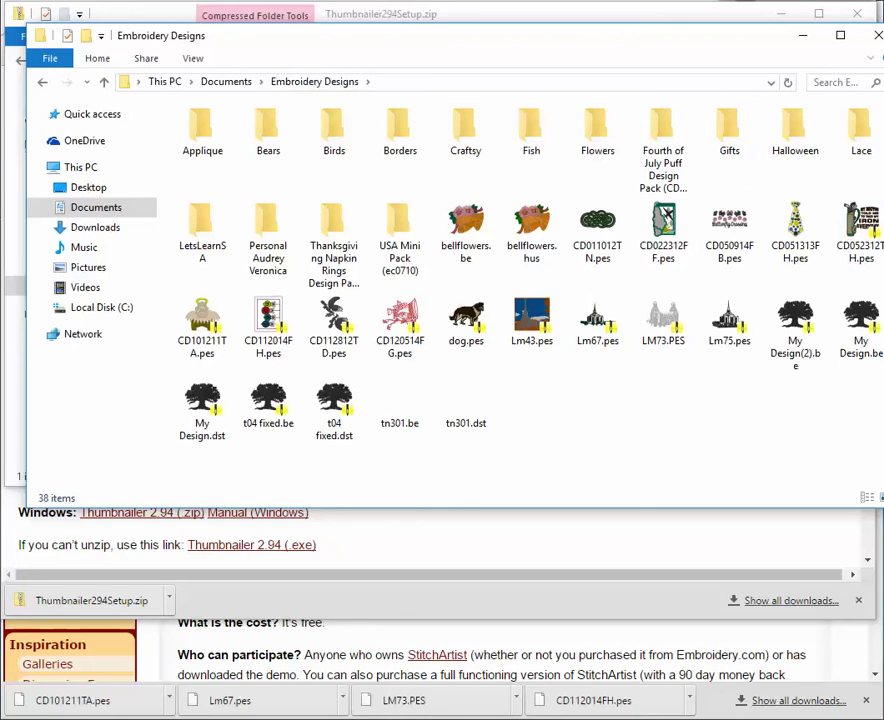
left_click_drag(726, 46, 688, 43)
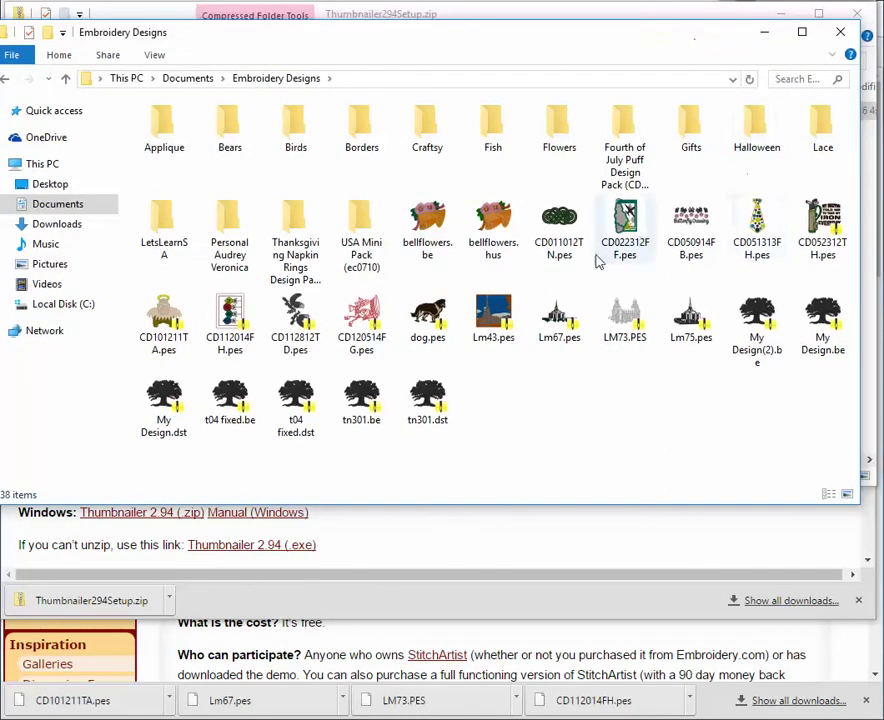